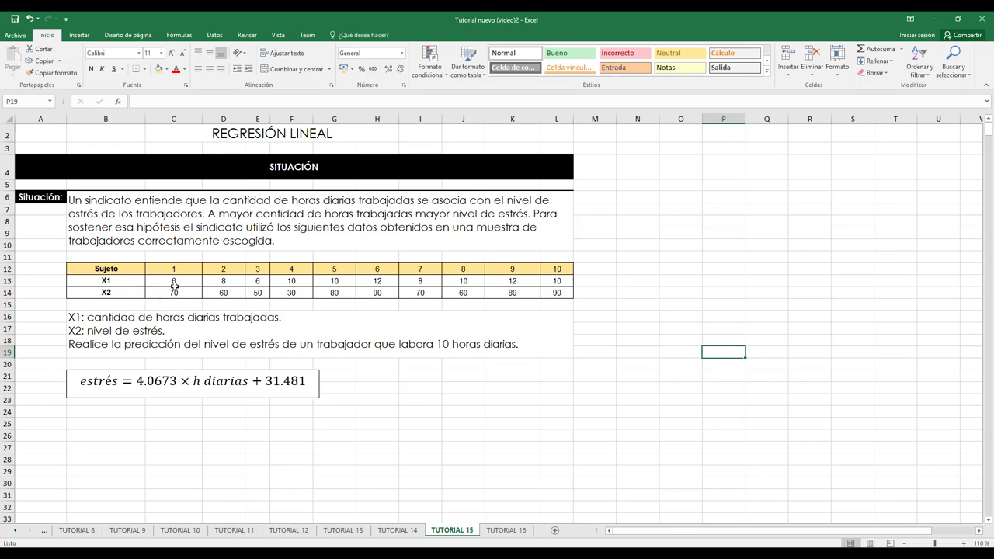
Insert a marker-only scatter chart of the X1 and X2 data in C13:L14, then place it beside the table and enlarge it
left_click_drag(174, 285, 562, 292)
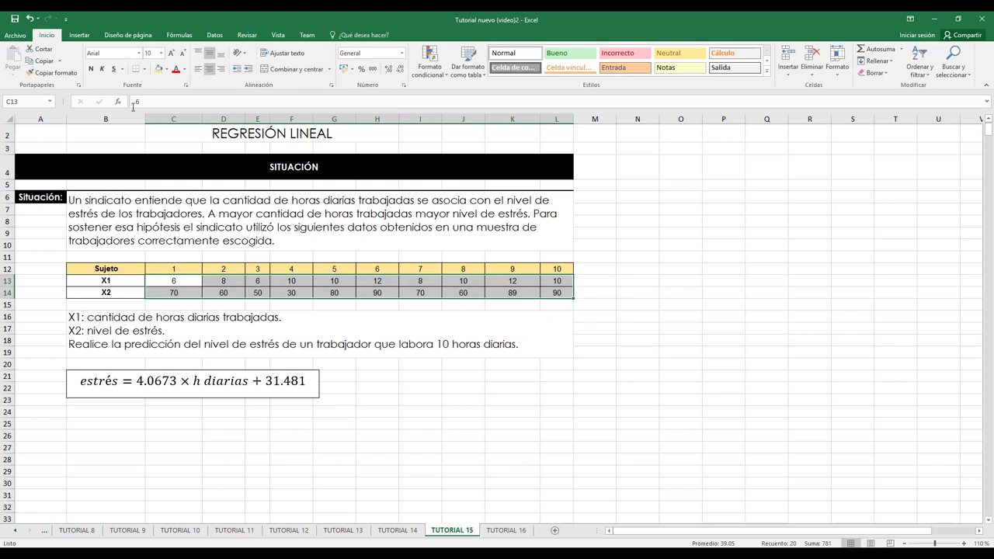
left_click(79, 35)
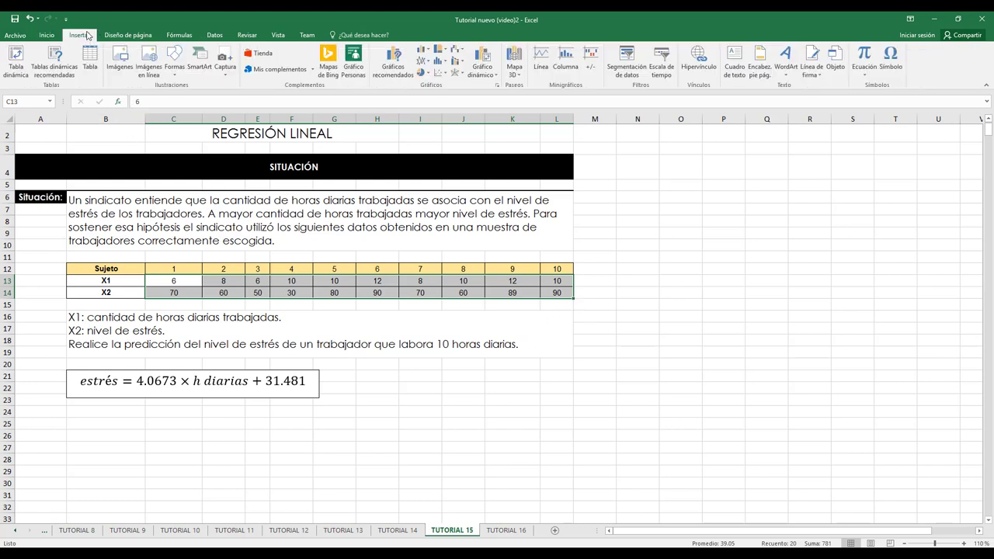
left_click(440, 73)
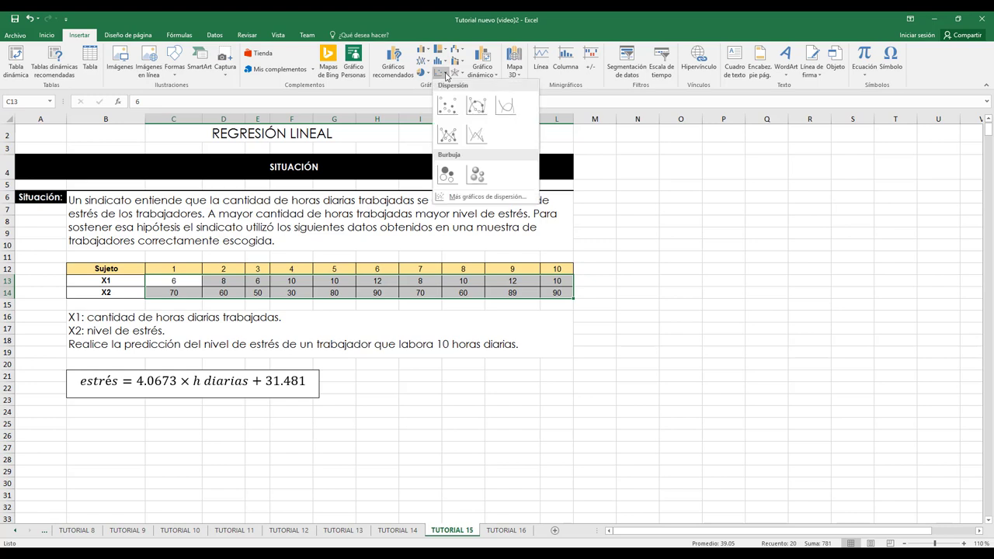
left_click(451, 107)
left_click_drag(590, 261, 799, 204)
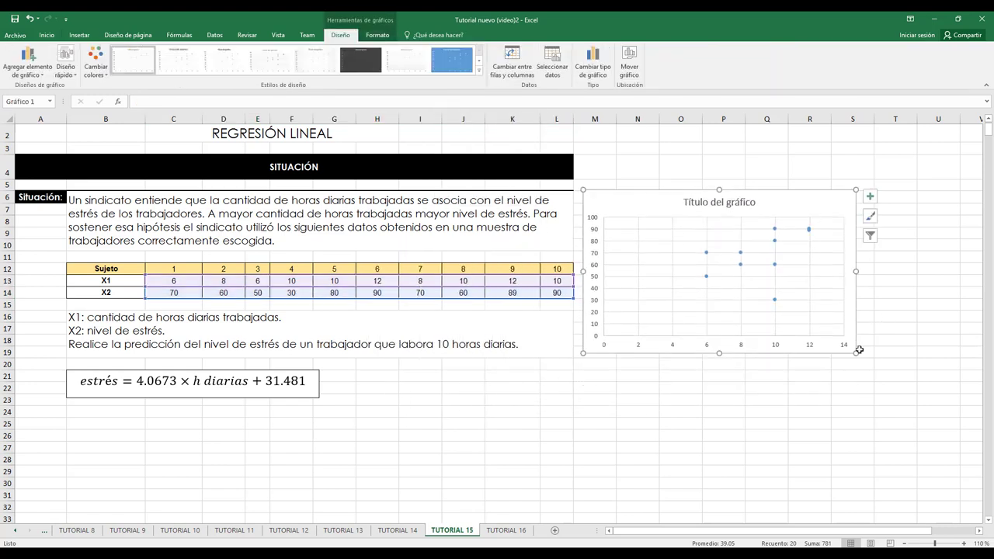
left_click_drag(856, 353, 958, 380)
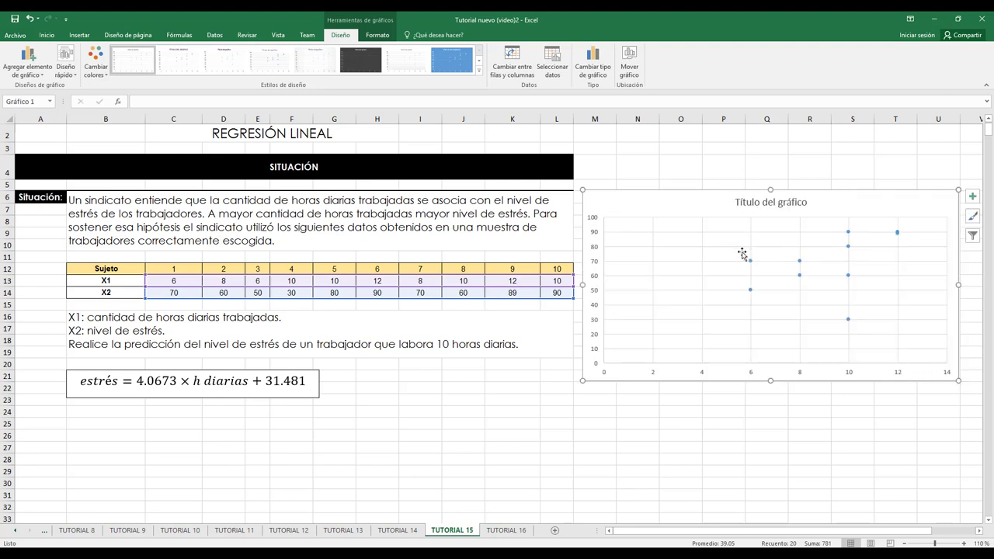
Add horizontal and vertical axis titles to the scatter chart
left_click(30, 60)
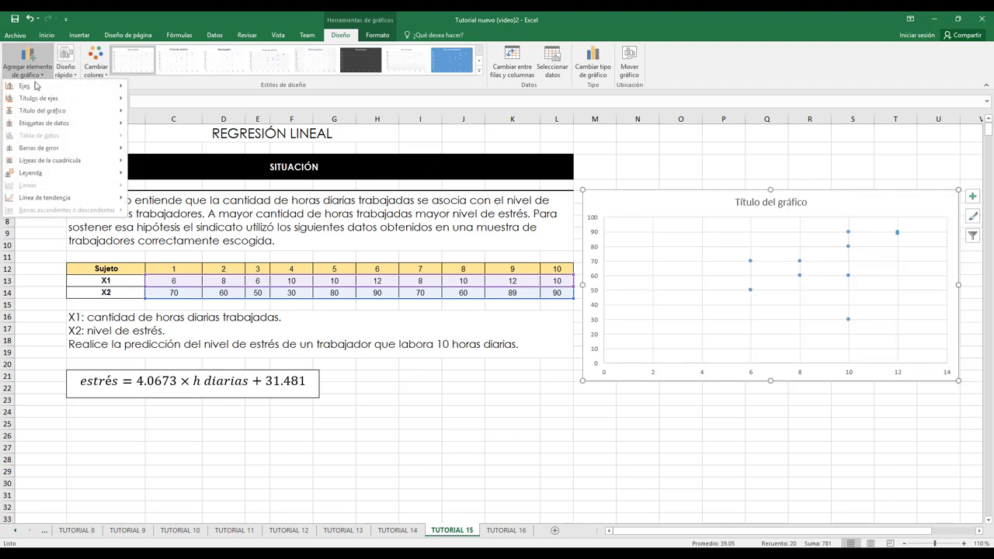
mouse_move(46, 98)
left_click(177, 108)
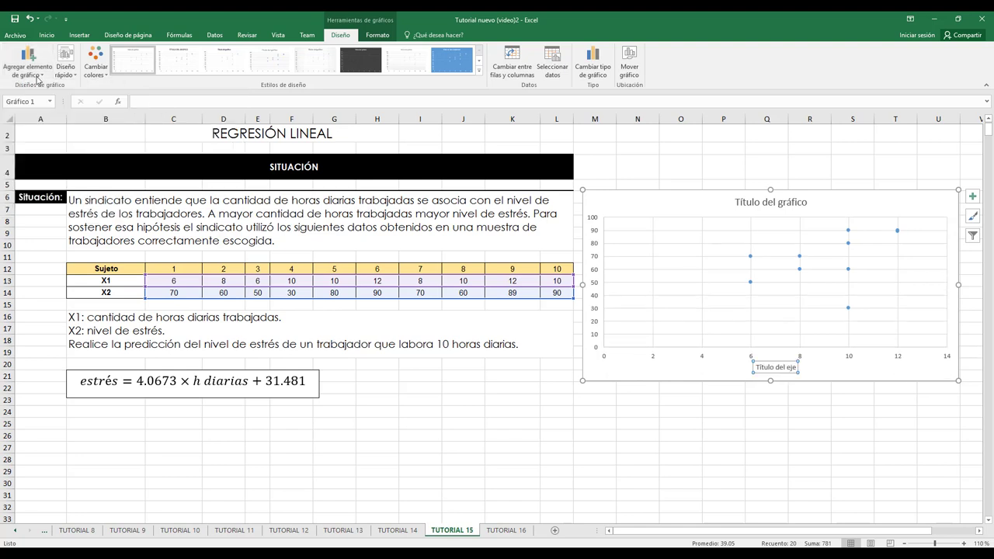
left_click(39, 76)
mouse_move(47, 100)
left_click(190, 124)
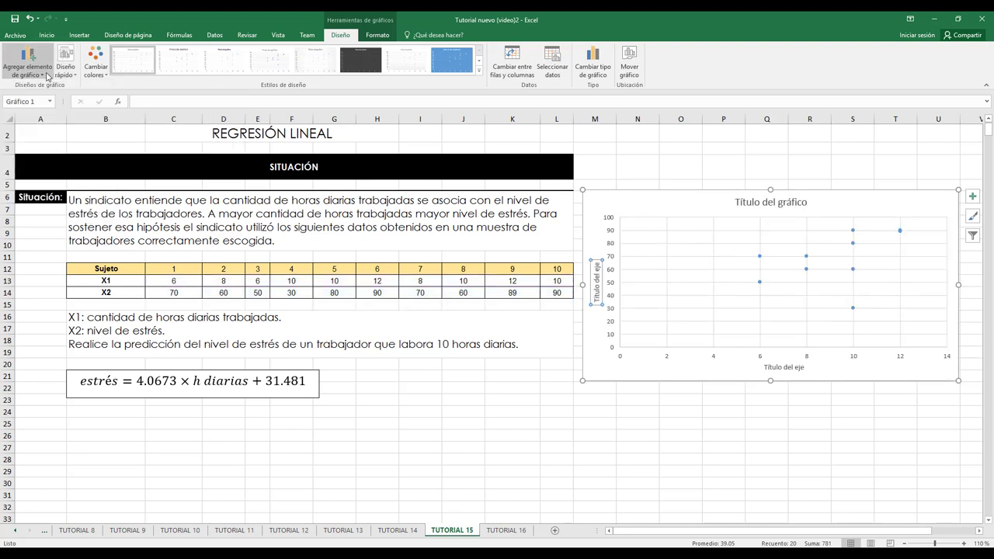
Set the chart title to "Asociación entre el n° de horas diarias de trabajo y el nivel de estrés" and colour its text black
left_click(760, 204)
left_click(309, 102)
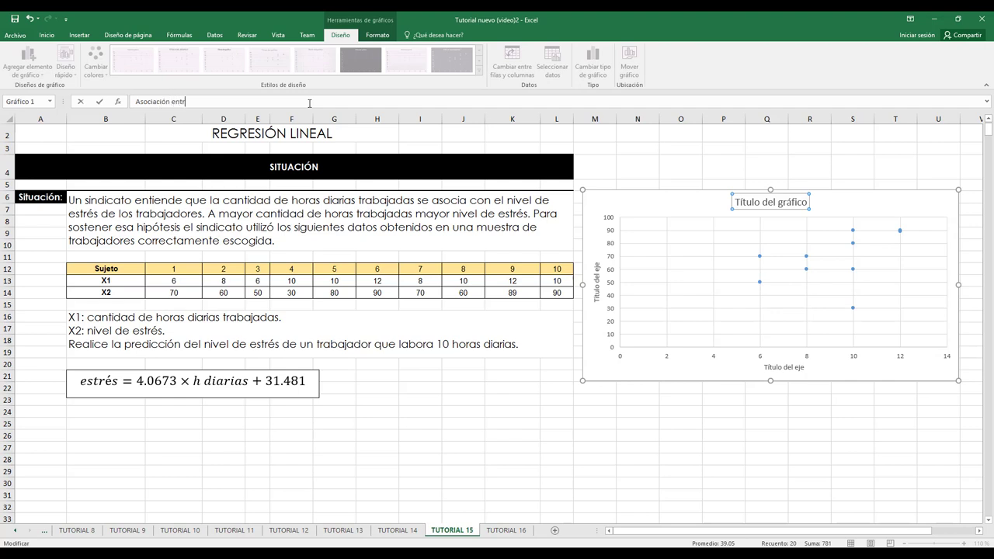
type("Asociación entre la edad")
key("BackSpace")
key("BackSpace")
key("BackSpace")
type("oras diarias de trabajo y el n")
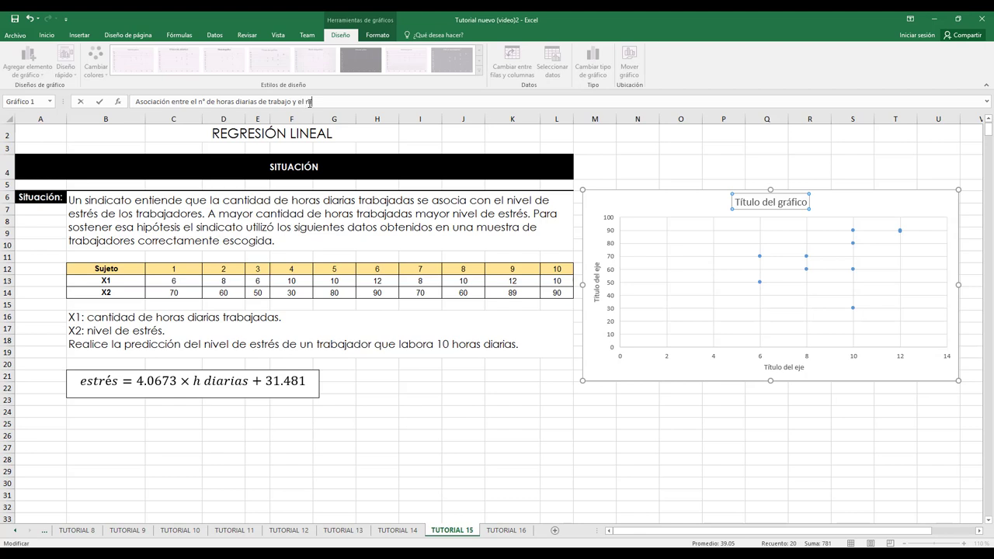
type("ivel de estrés")
key("Return")
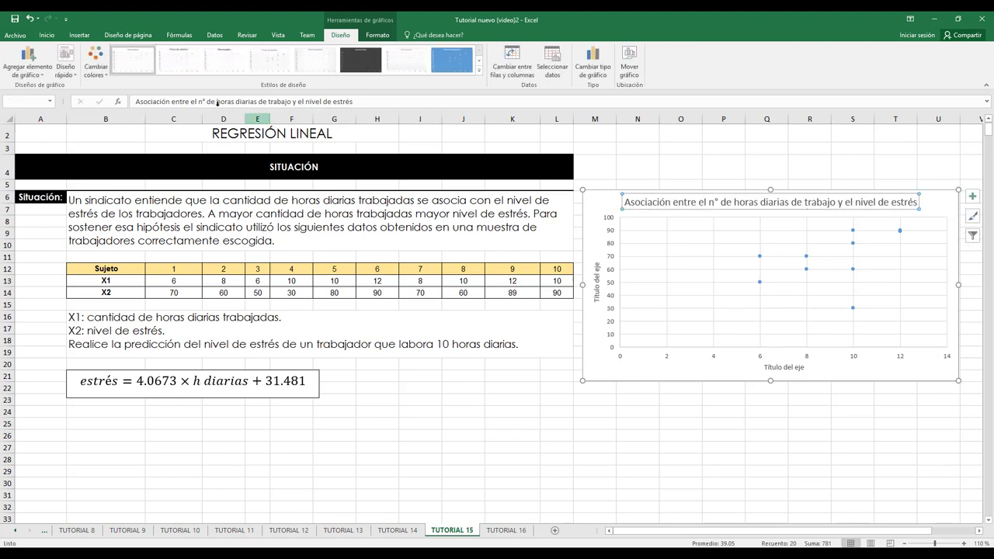
left_click(47, 35)
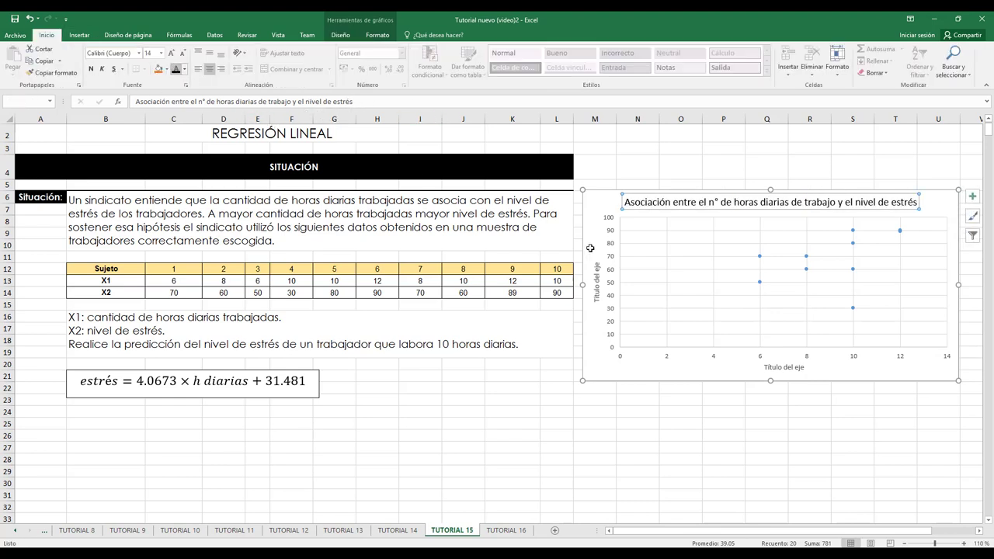
Set the vertical axis title to "nivel de estrés" with black text
left_click(597, 299)
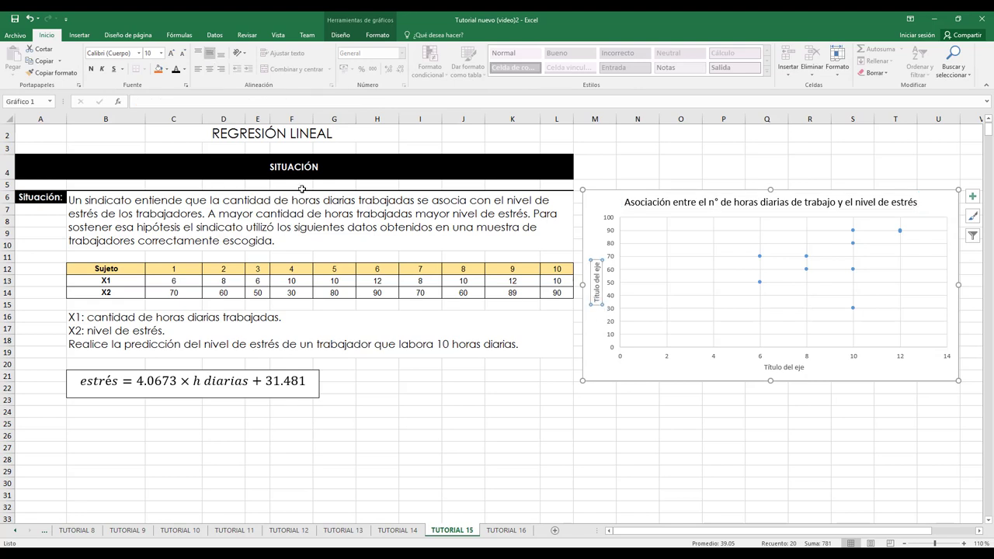
left_click(169, 103)
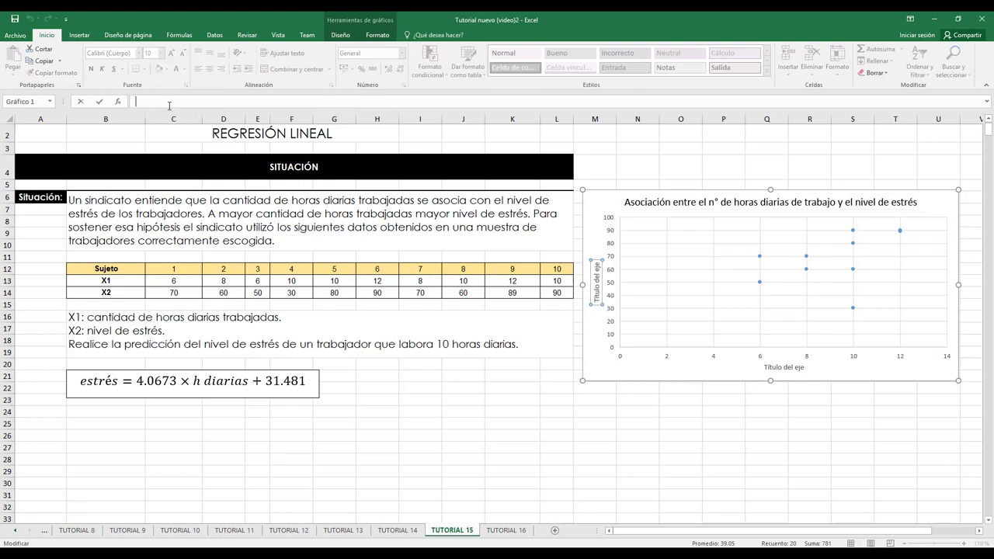
type("nivel de estrésrés")
key("Return")
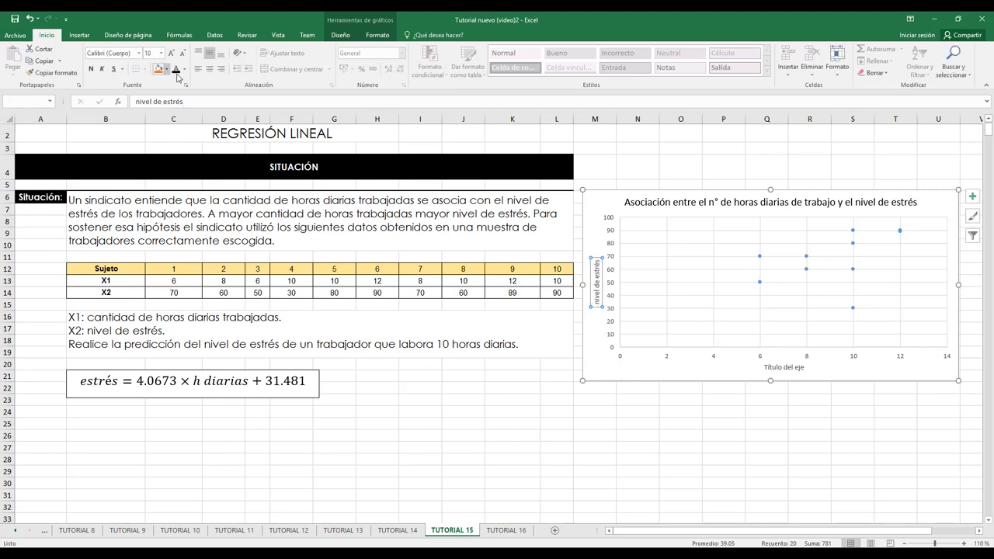
Set the horizontal axis title to "n° de horas diarias trabajadas" with black text
left_click(783, 367)
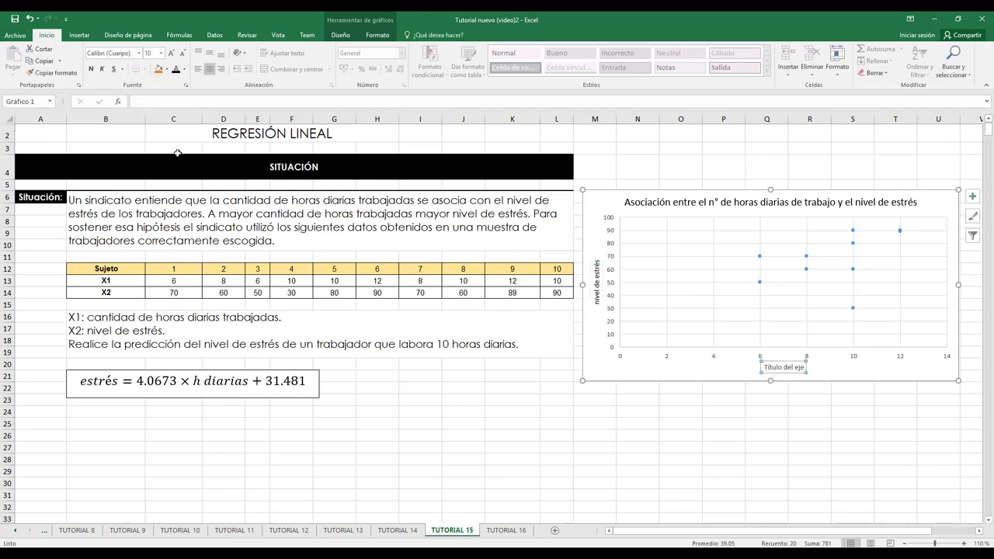
left_click(142, 102)
type("n")
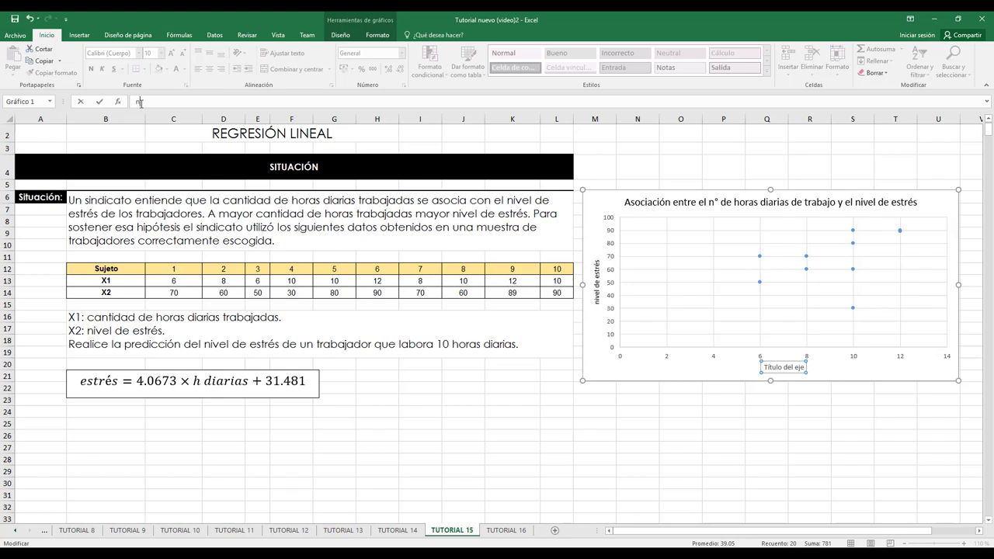
type("° de horas diarias trabajadas")
key("Return")
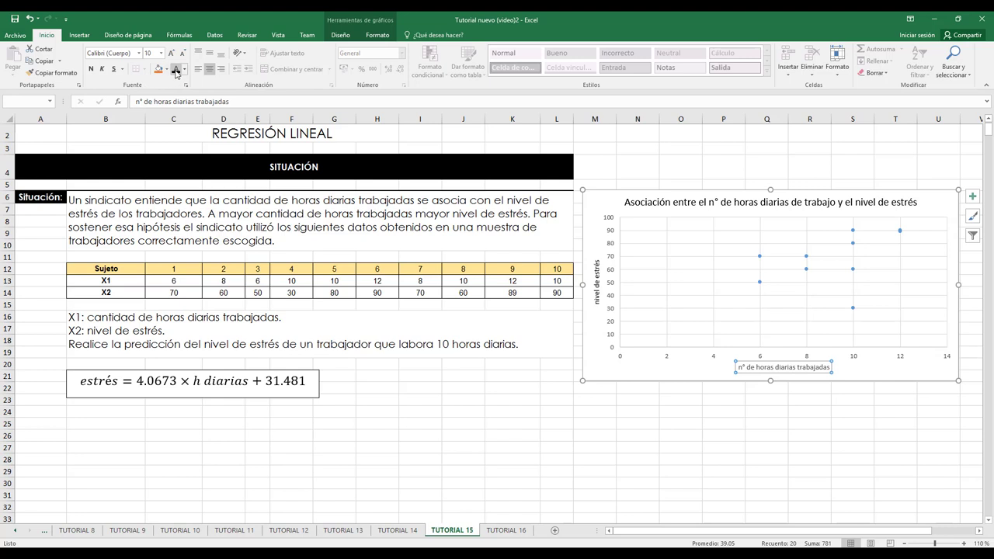
left_click(812, 423)
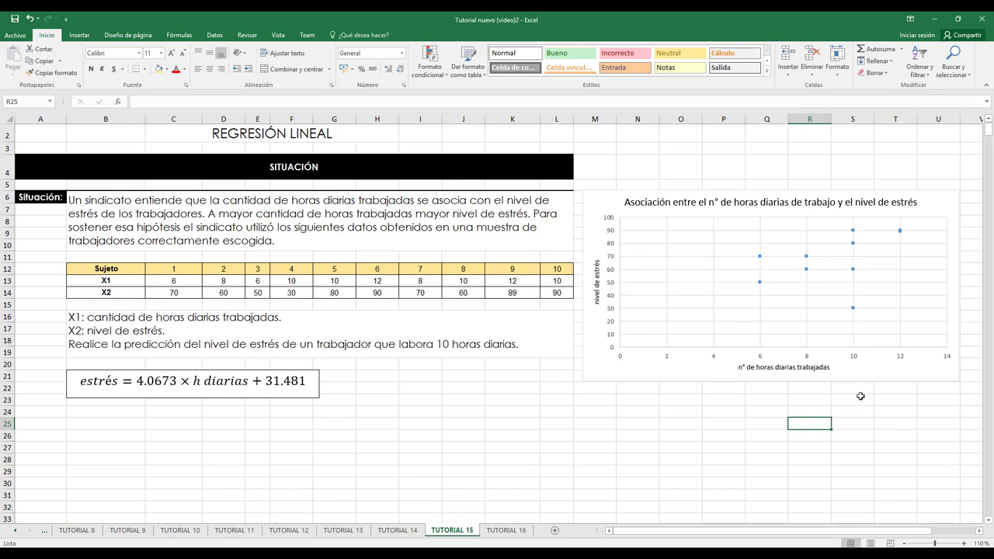
Add a linear trendline to the data series, displaying its equation and R² value on the chart
right_click(808, 271)
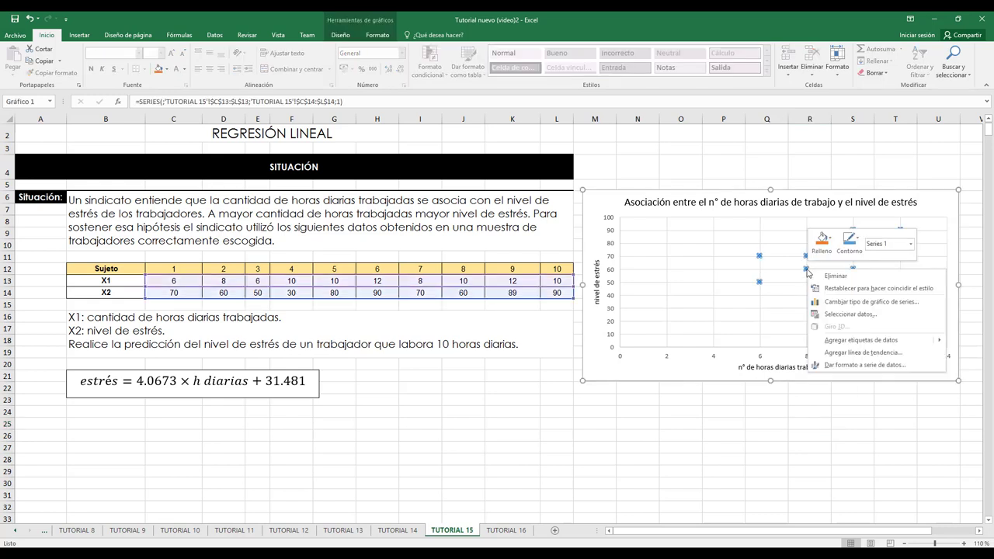
left_click(855, 352)
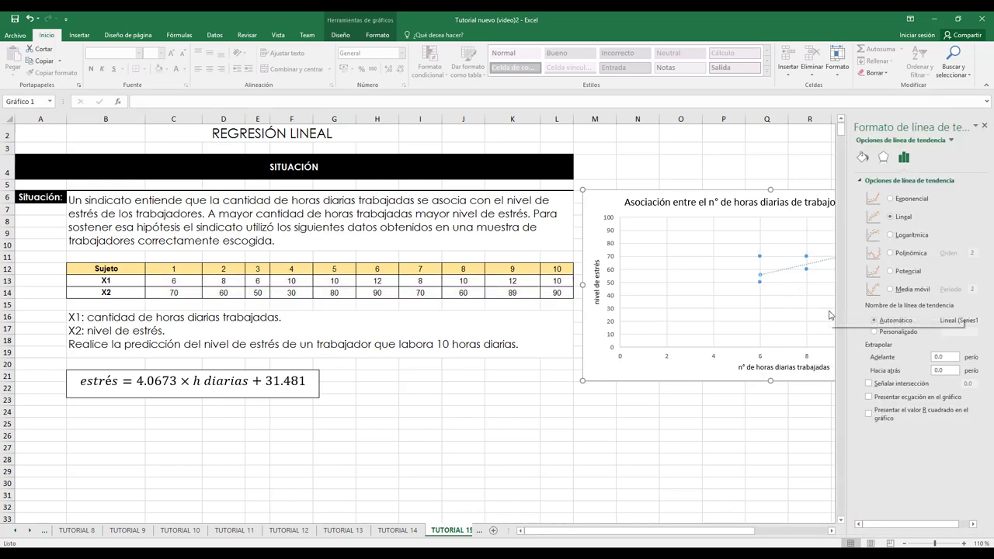
left_click(869, 398)
left_click(983, 127)
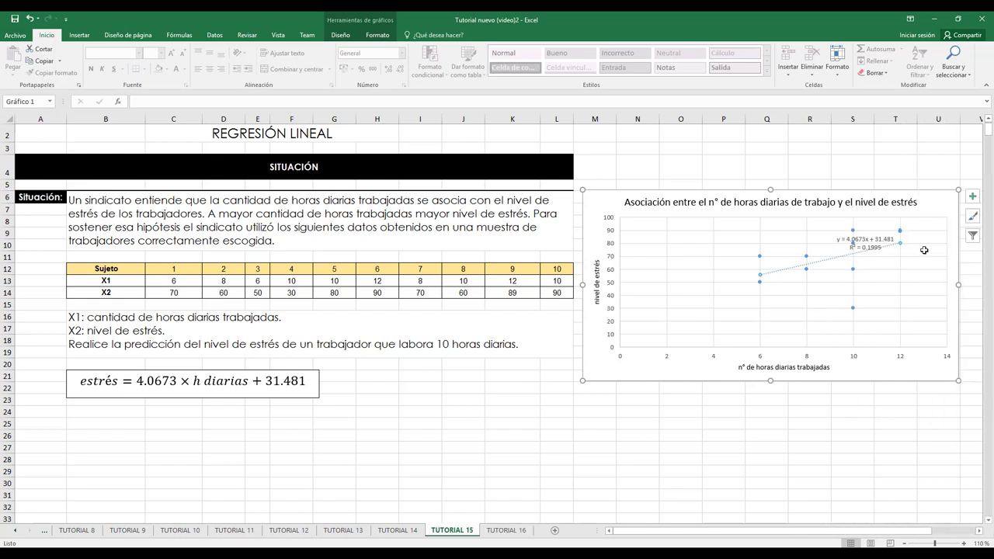
Move the trendline equation label to the empty lower-left area of the plot and format it at size 18 in black
left_click(872, 247)
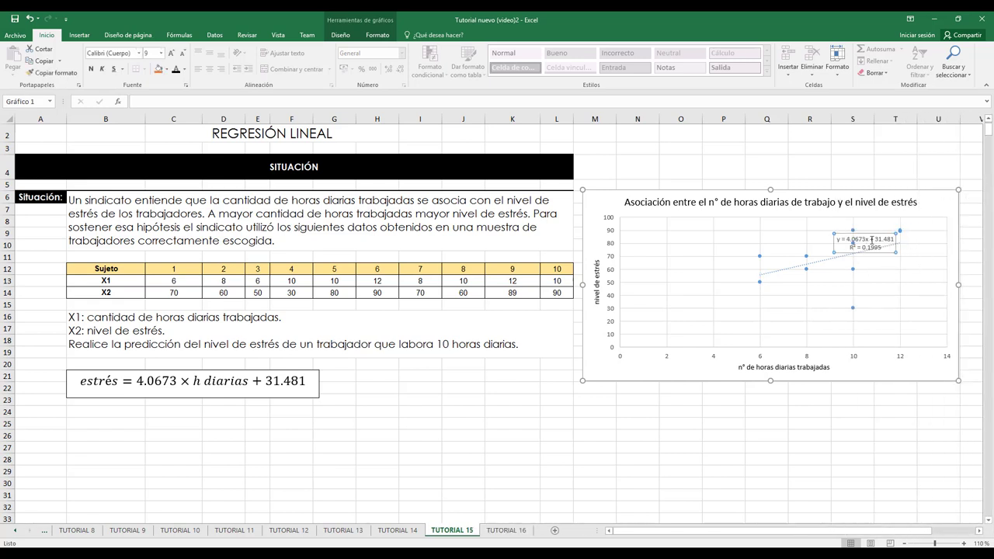
double_click(884, 239)
left_click_drag(830, 245, 645, 319)
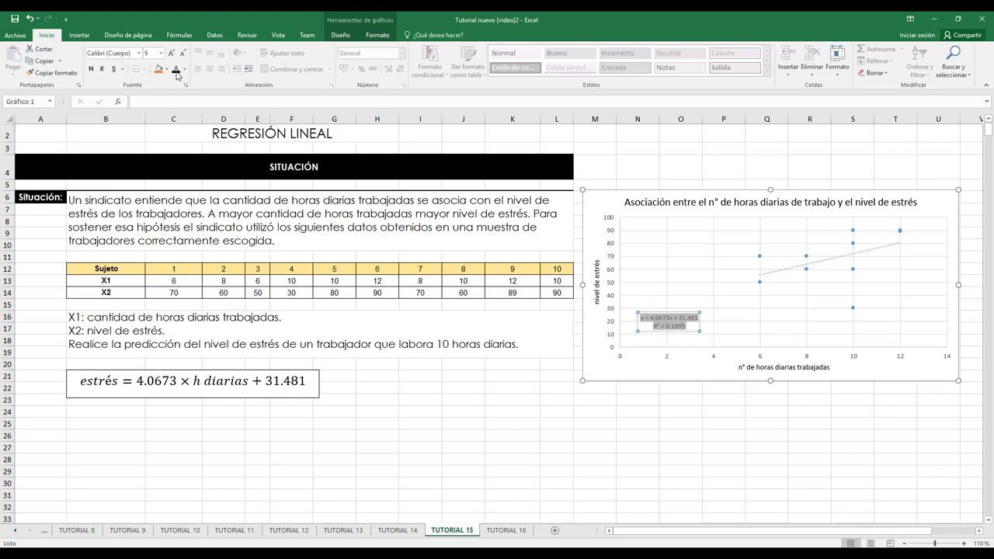
left_click(161, 52)
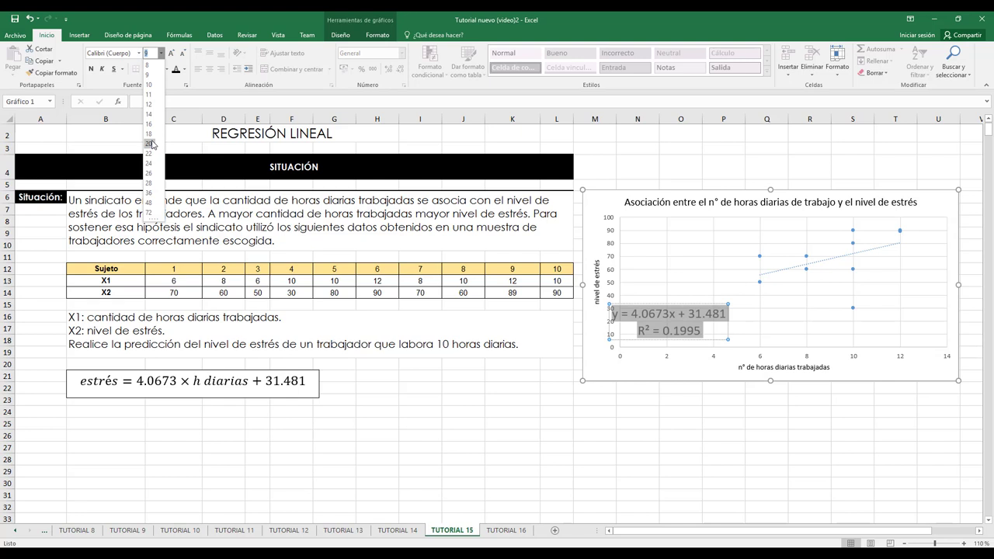
left_click(149, 133)
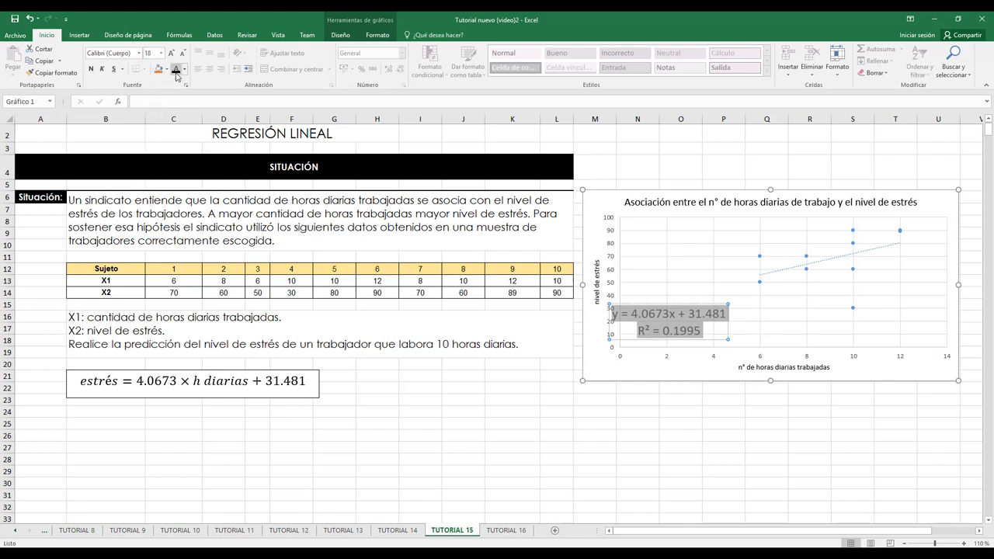
left_click(779, 318)
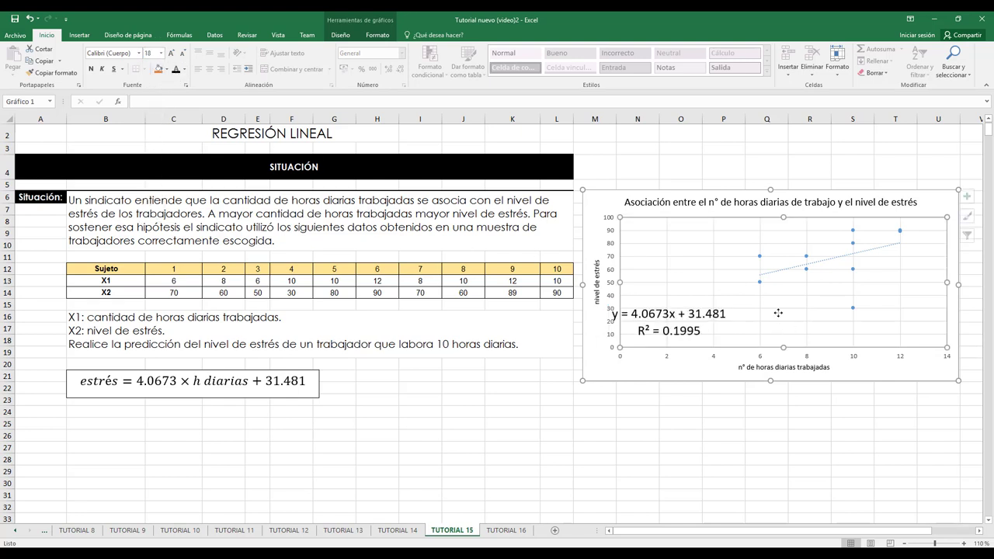
Shift the enlarged equation label slightly to the right so it clears the vertical axis numbers
left_click(678, 313)
left_click_drag(678, 303, 723, 306)
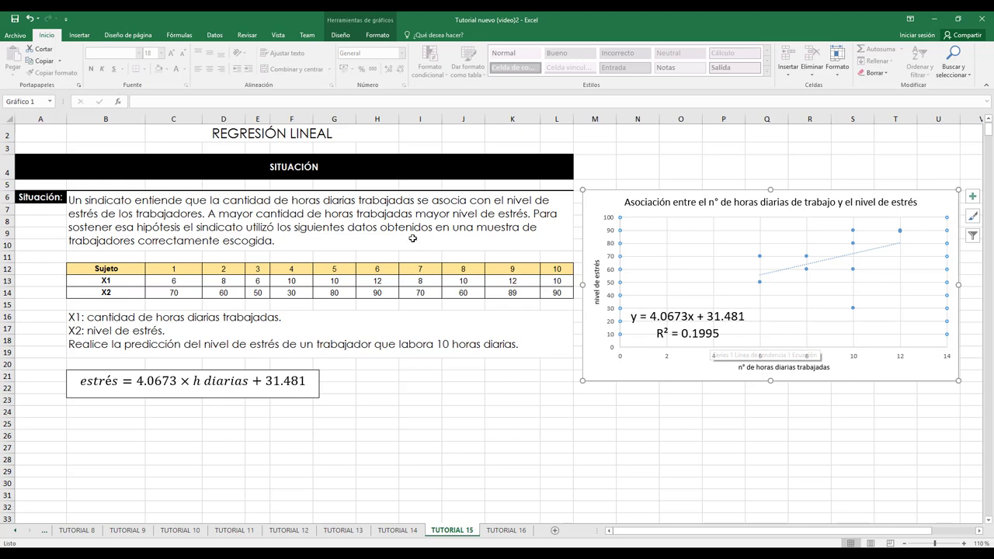
left_click(485, 410)
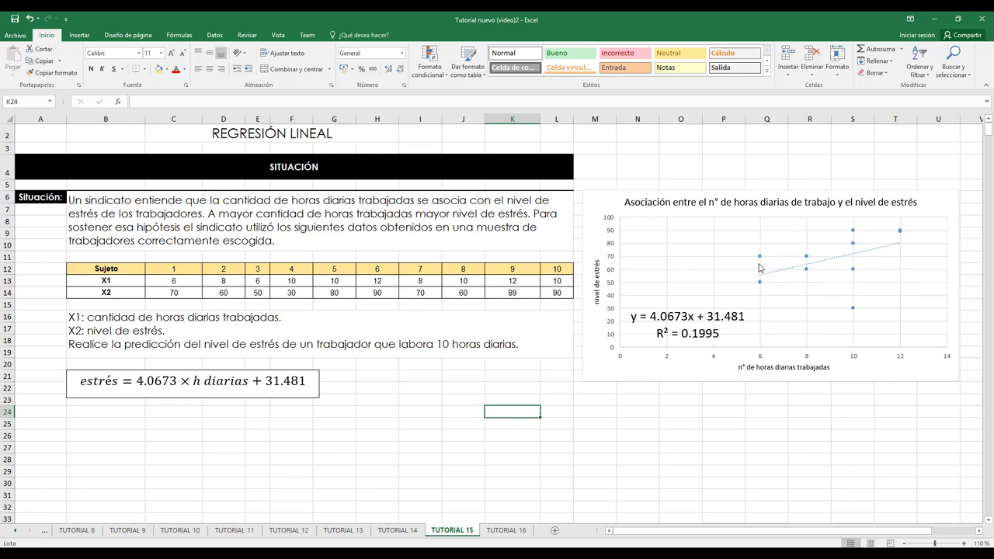
Enter the label "estrés=" in B24 and the prediction formula =4.0673*10+31.481 in C24
left_click(115, 413)
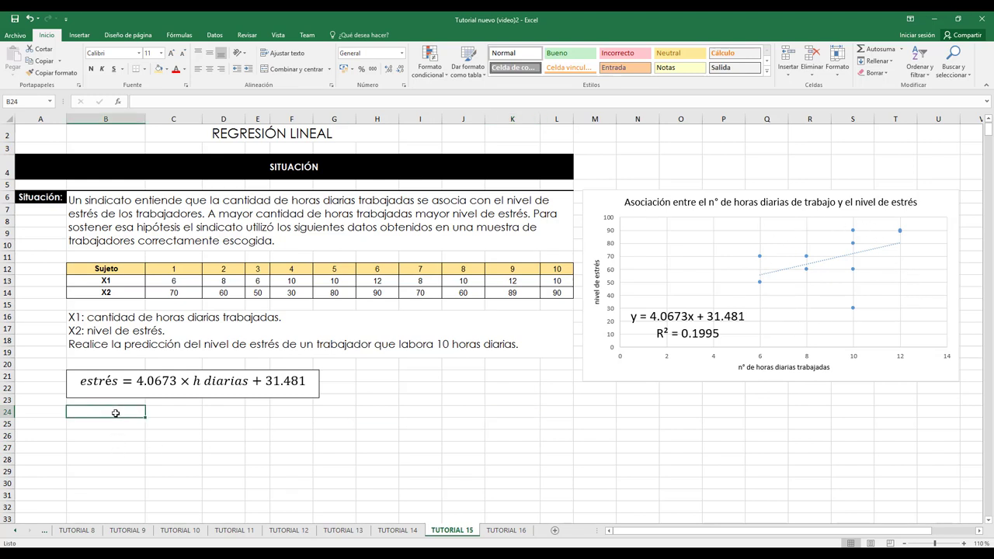
type("es")
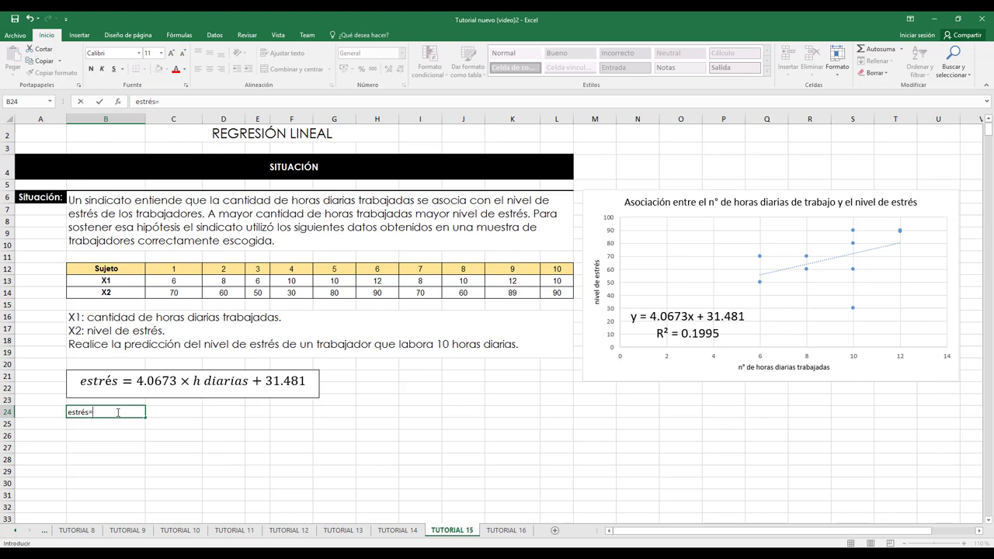
type("trés=")
left_click(187, 414)
type("=")
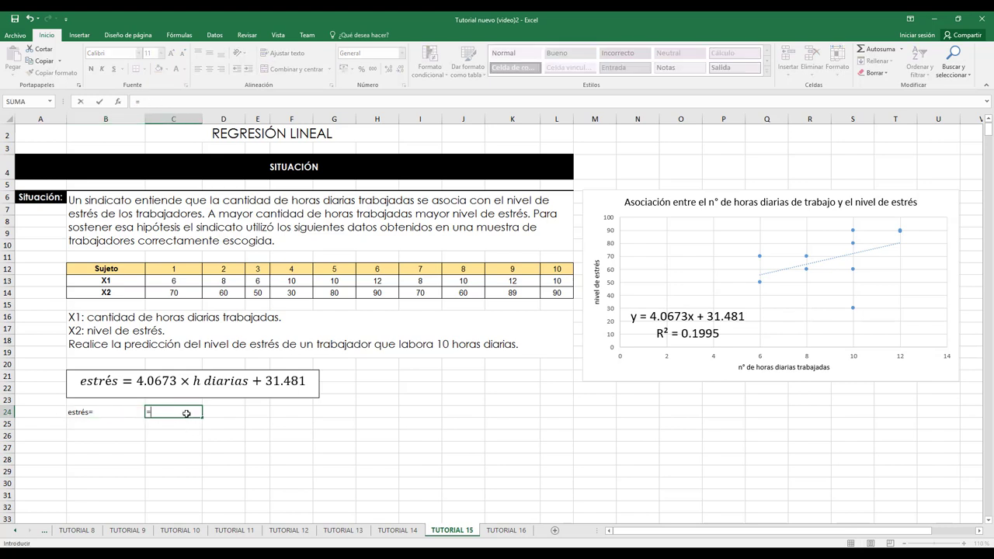
type("4.0673*10+31.481")
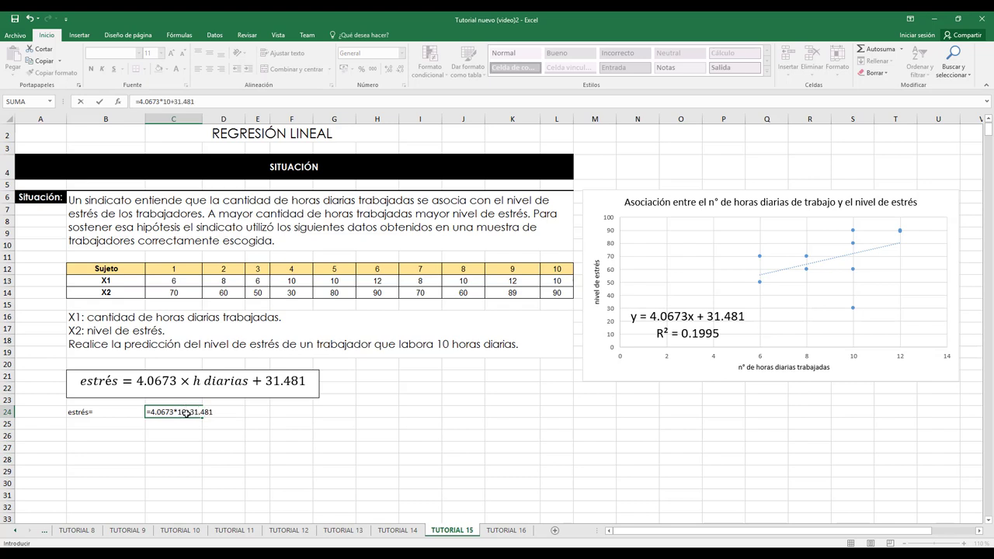
key("Return")
Commit the prediction formula in C24 and set the font size of C24 and the label in B24 to 14
left_click(194, 411)
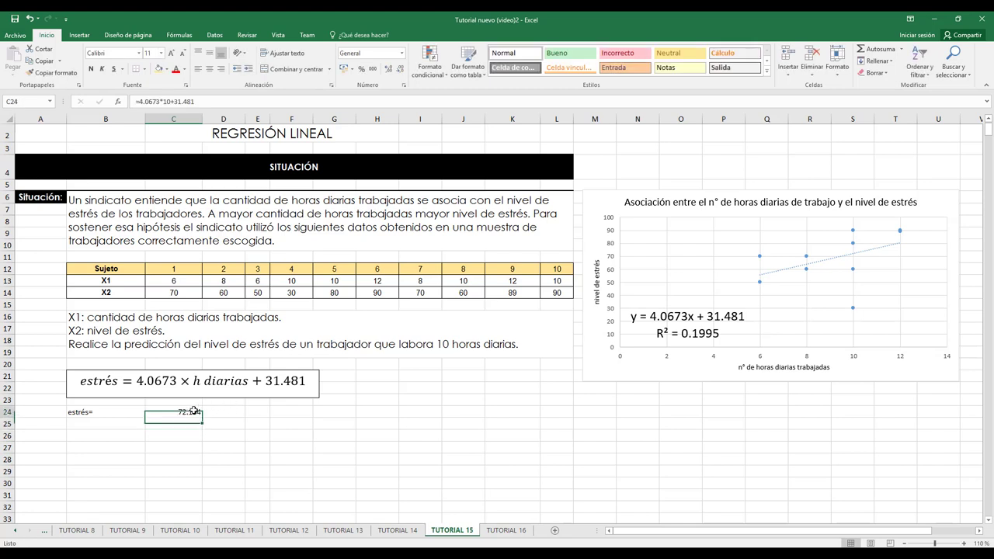
left_click(161, 52)
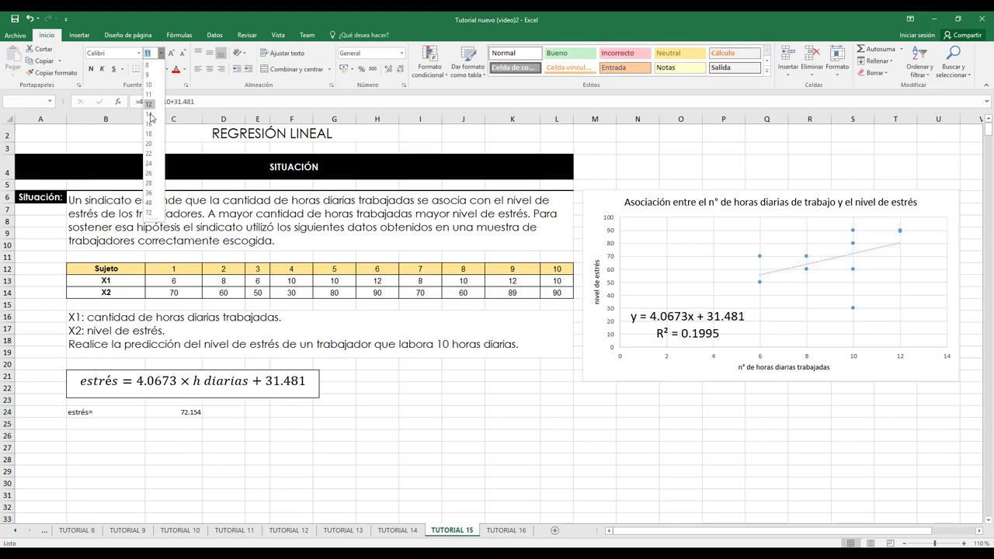
left_click(143, 188)
left_click(112, 415)
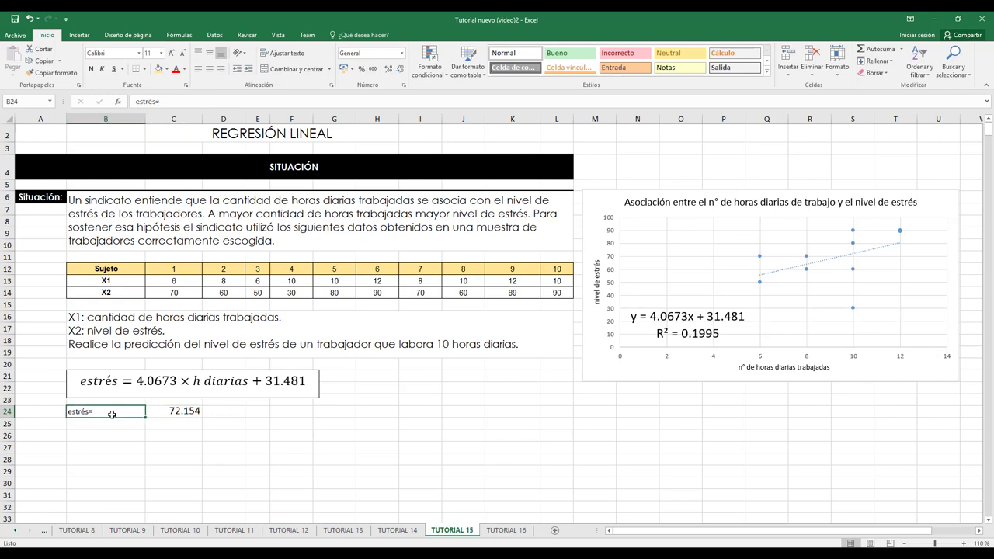
left_click(161, 53)
left_click(150, 115)
Center the contents of B24:C24 horizontally and fill both cells with yellow
left_click_drag(116, 413, 198, 415)
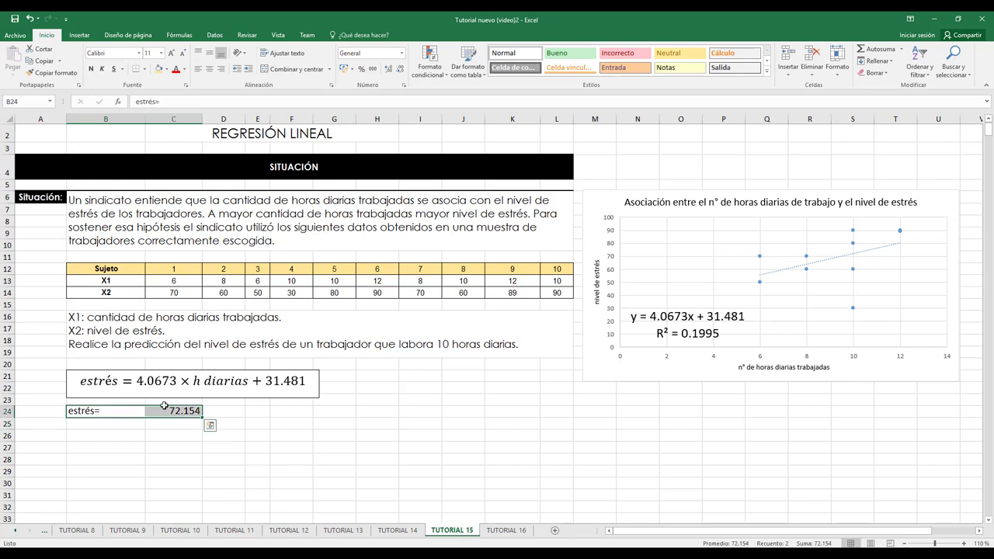
left_click(166, 69)
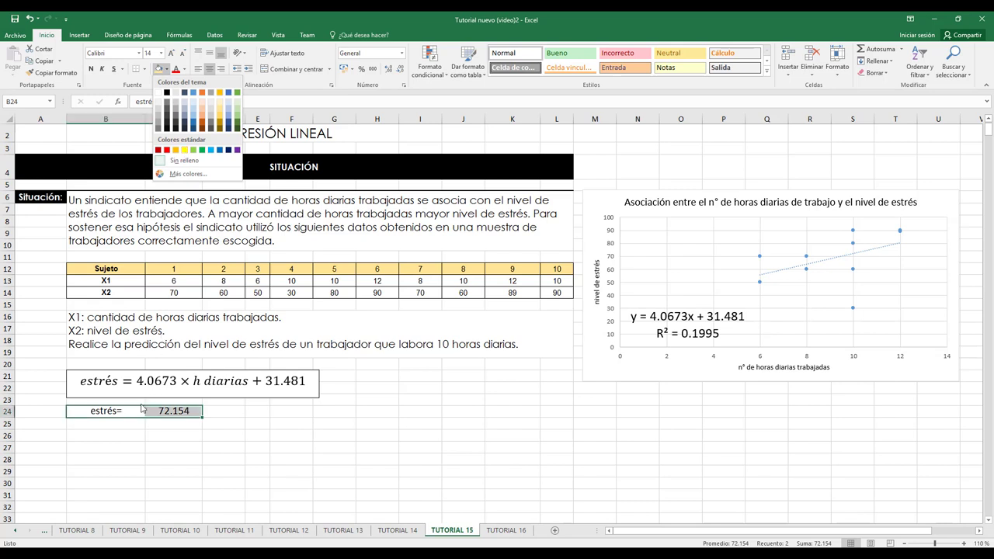
left_click(184, 149)
left_click(227, 434)
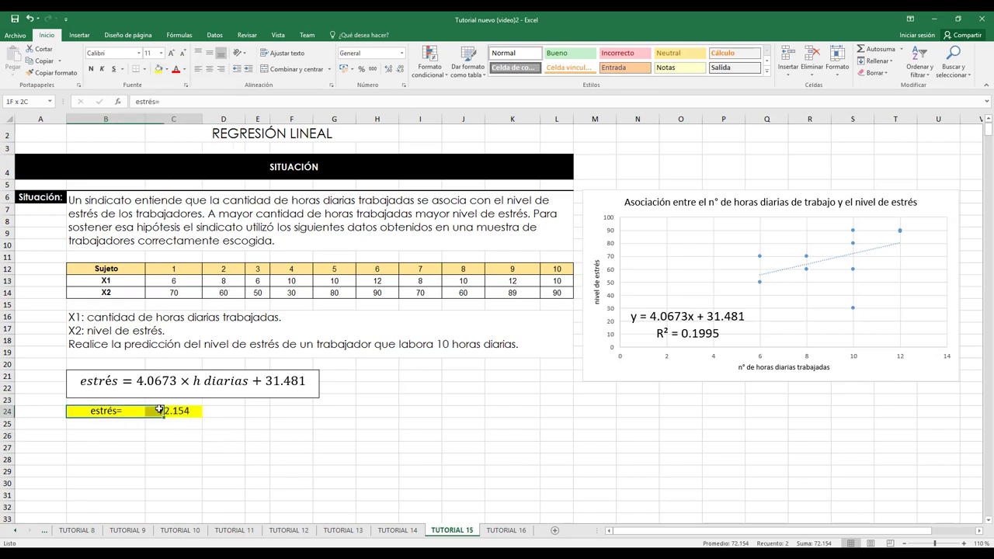
Increase the font size of the highlighted prediction cells B24:C24 to 16
left_click_drag(116, 410, 177, 411)
left_click(161, 53)
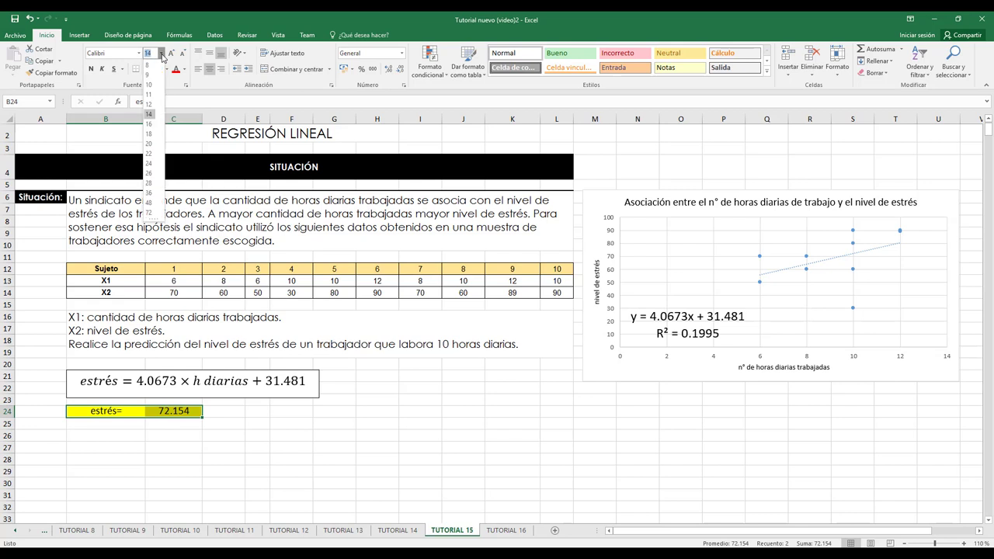
key("Escape")
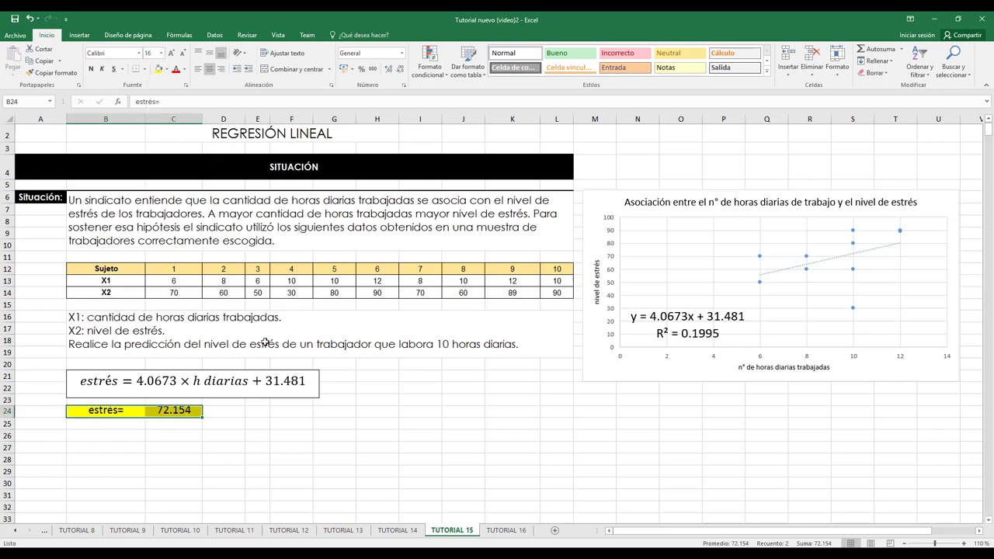
left_click(438, 409)
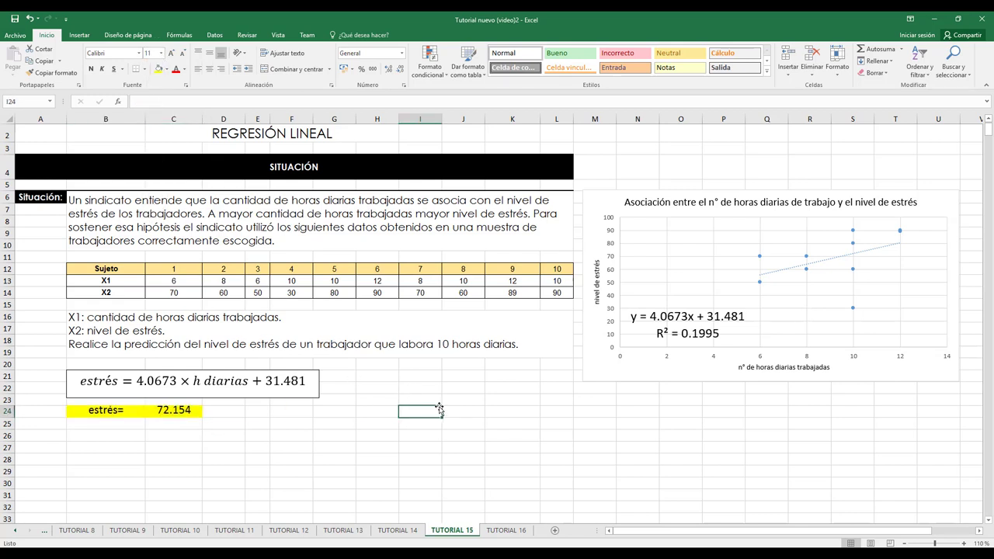